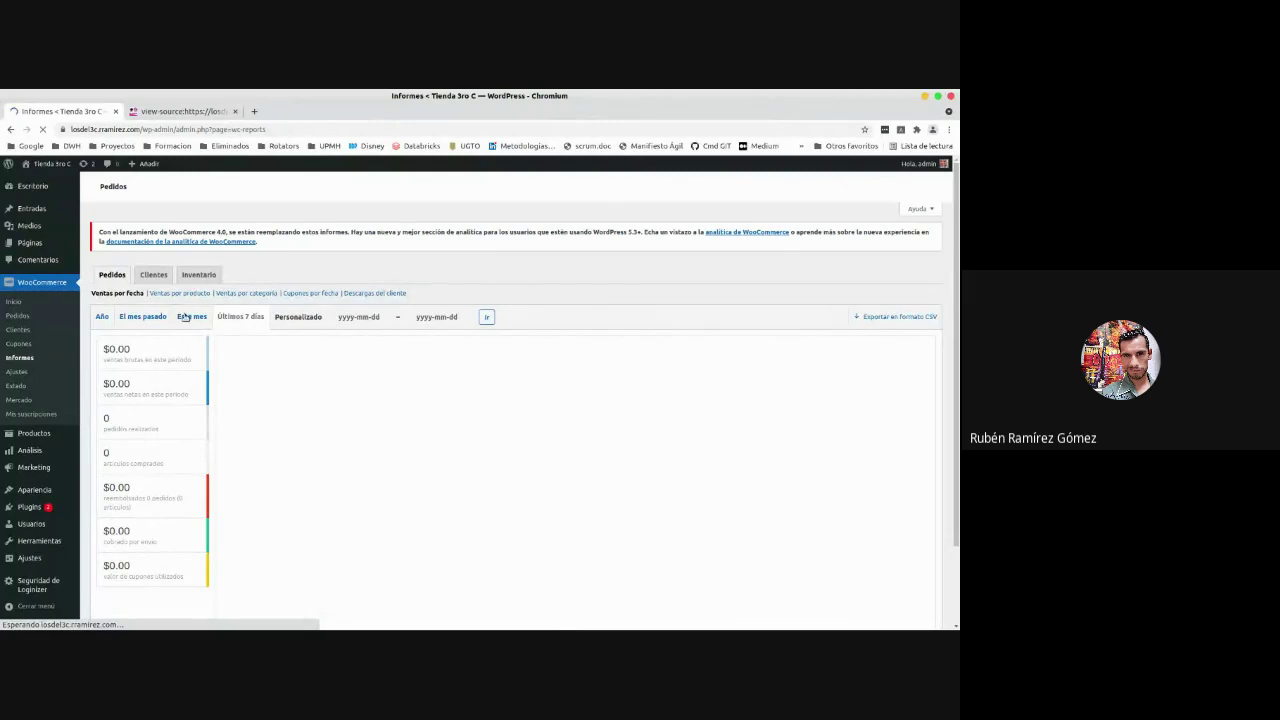
Review the WooCommerce orders report showing sales by date for the last 7 days.
scroll(501, 518, down, 2)
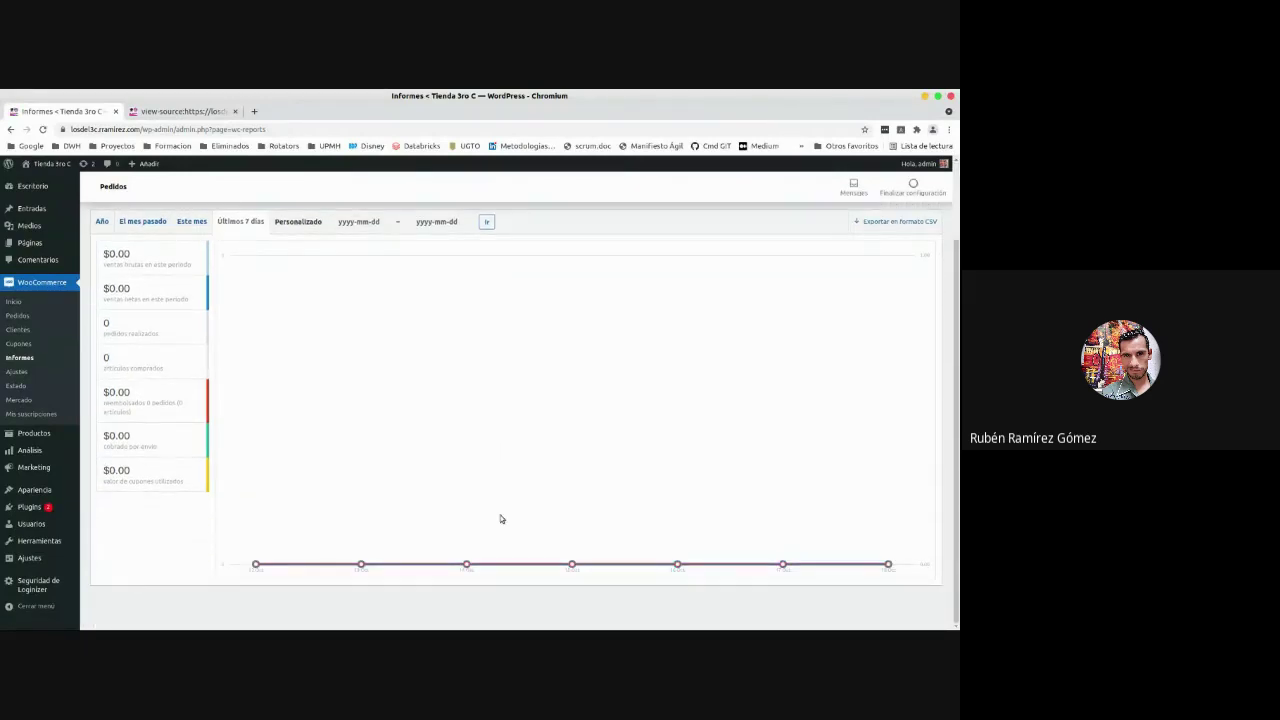
scroll(501, 518, up, 2)
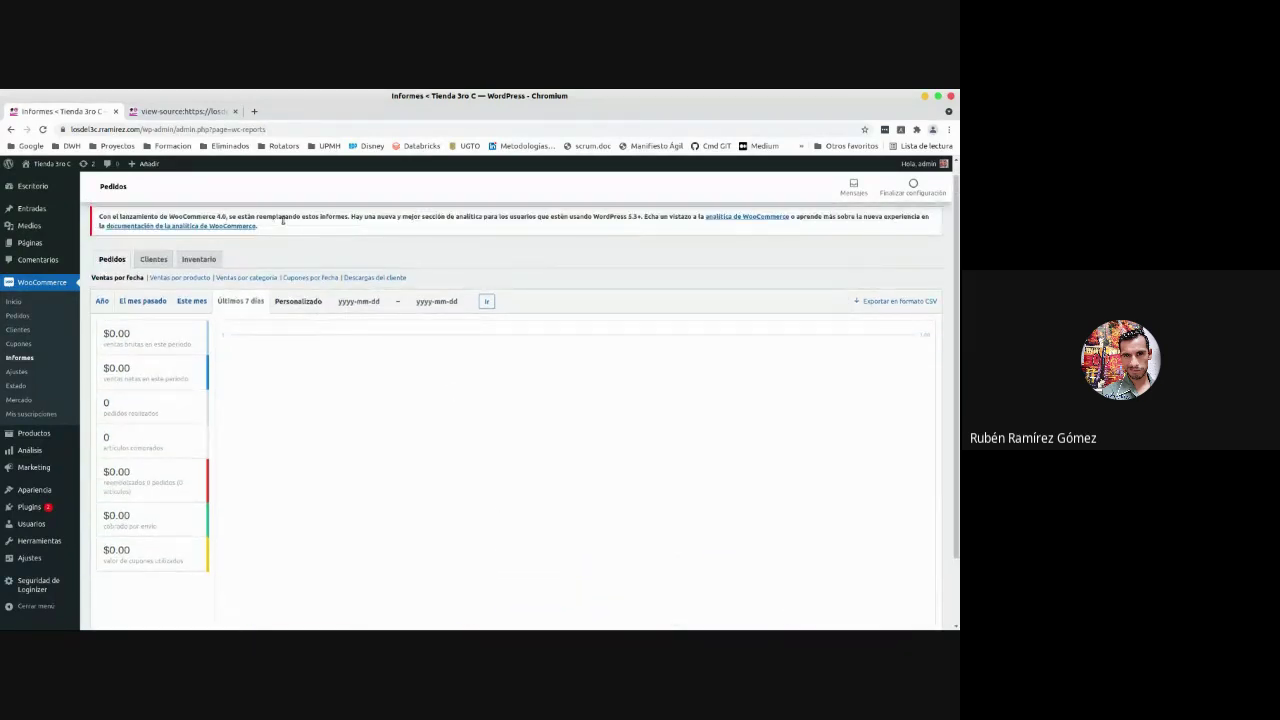
scroll(561, 514, down, 1)
scroll(561, 514, up, 1)
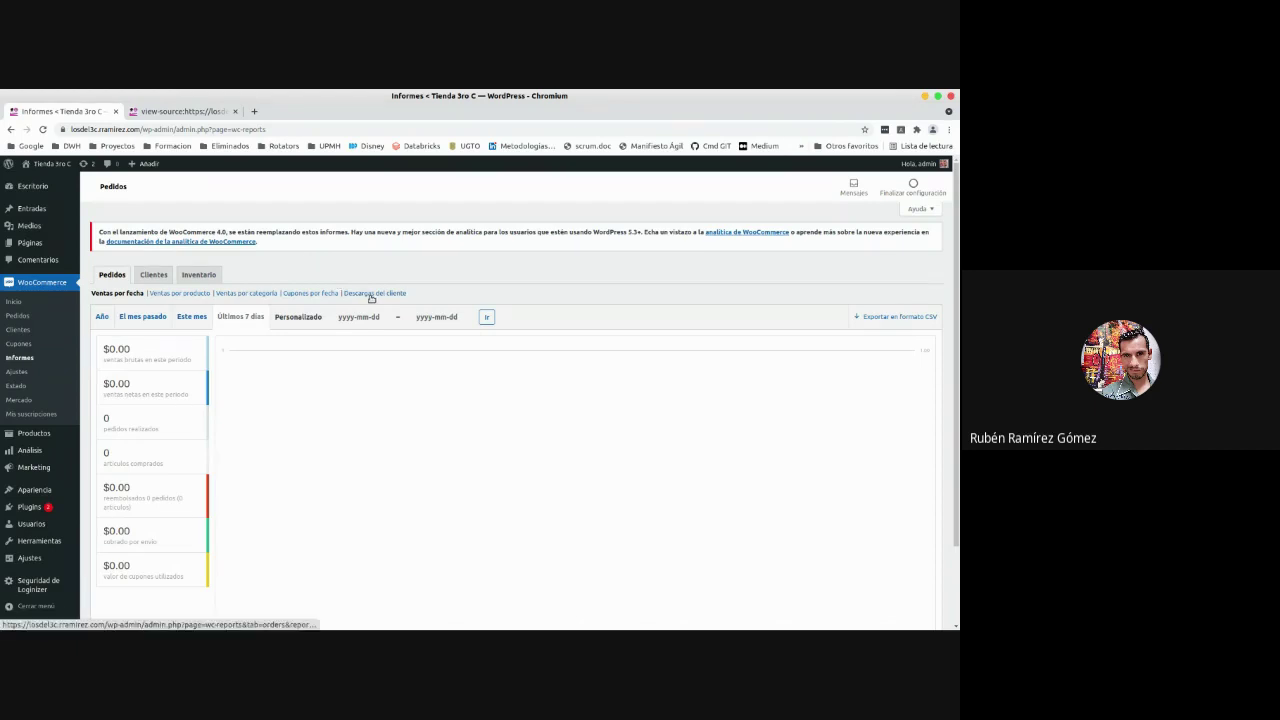
Open the Clientes report and look over its customers versus guests figures and chart.
click(164, 280)
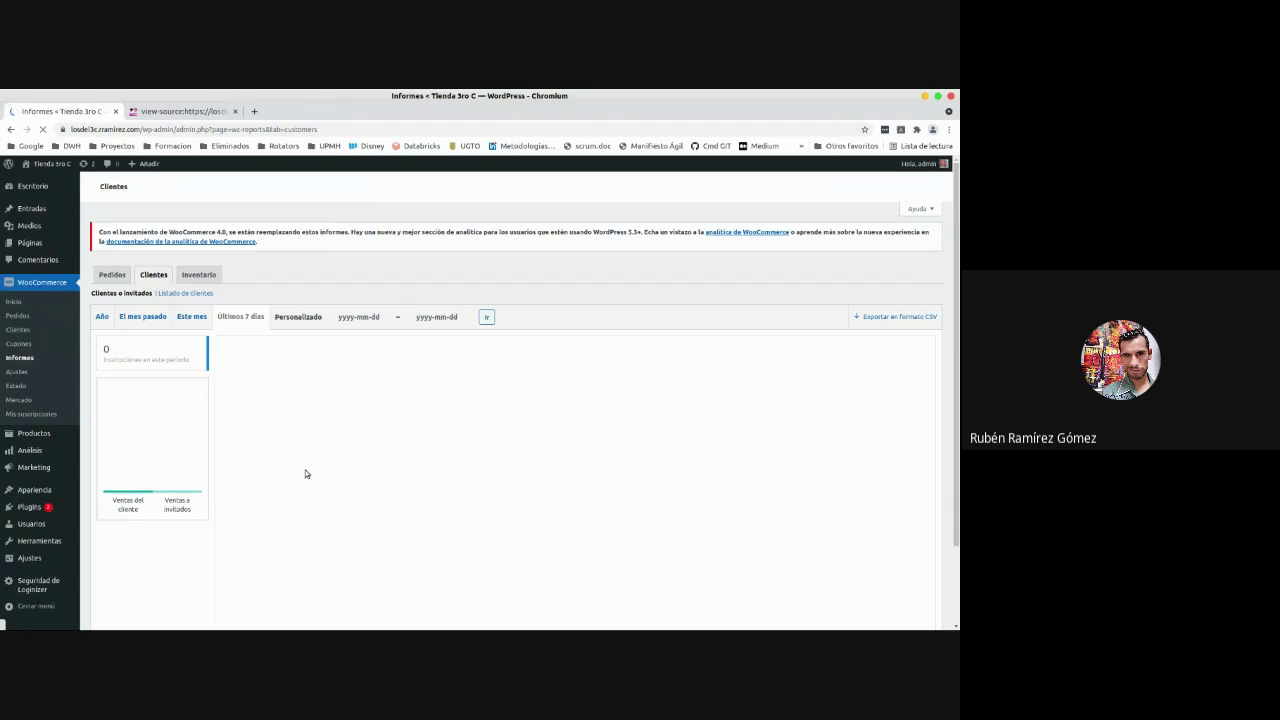
scroll(306, 473, down, 3)
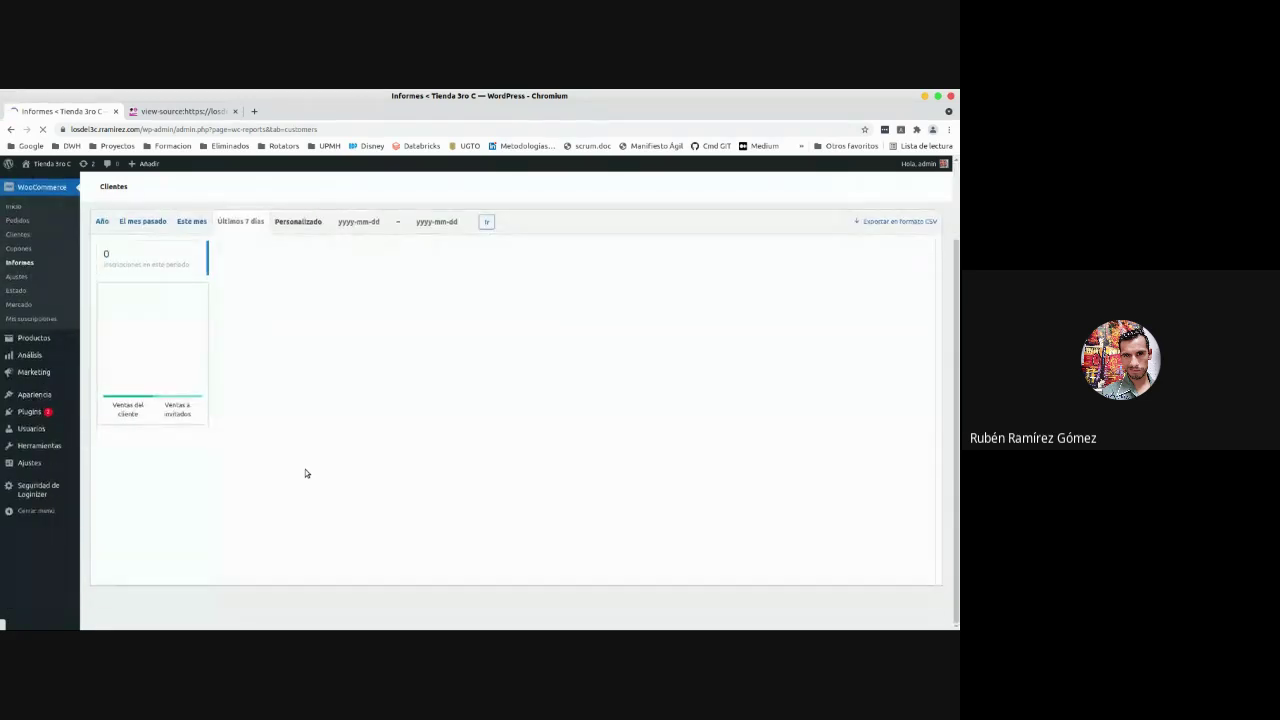
scroll(306, 473, up, 2)
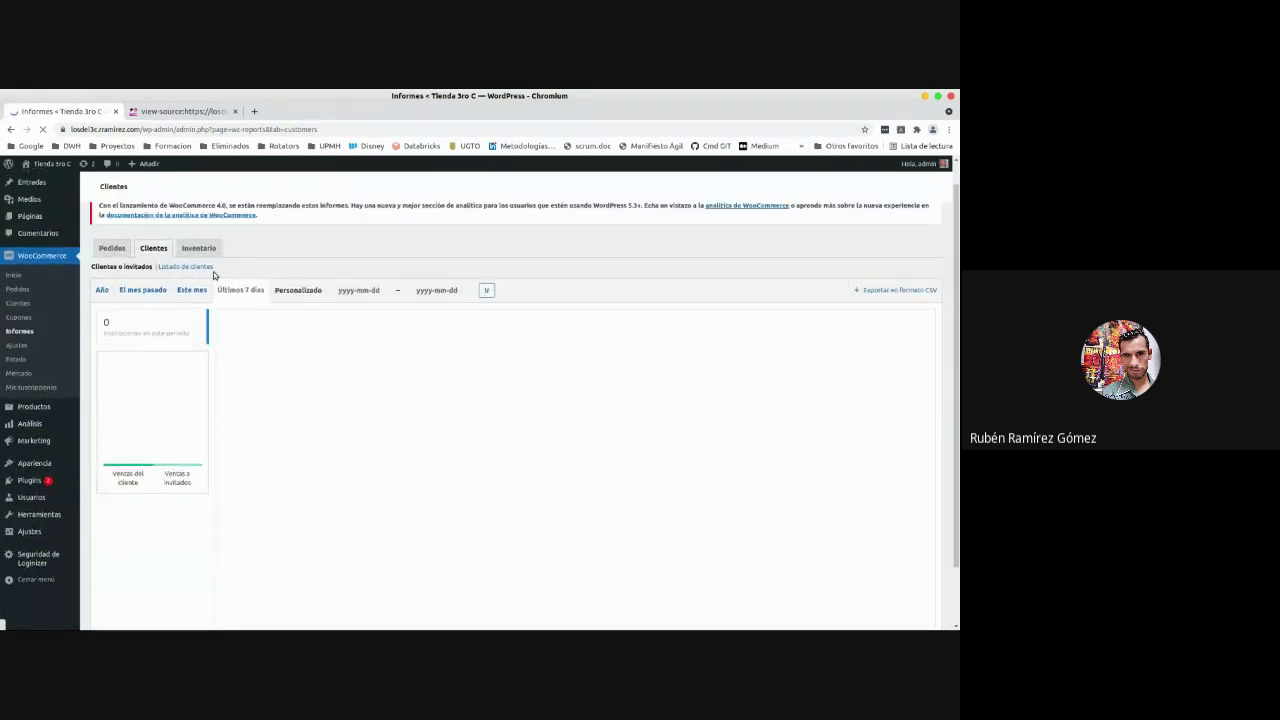
Open the Inventario report to view the products that are low in stock.
click(200, 248)
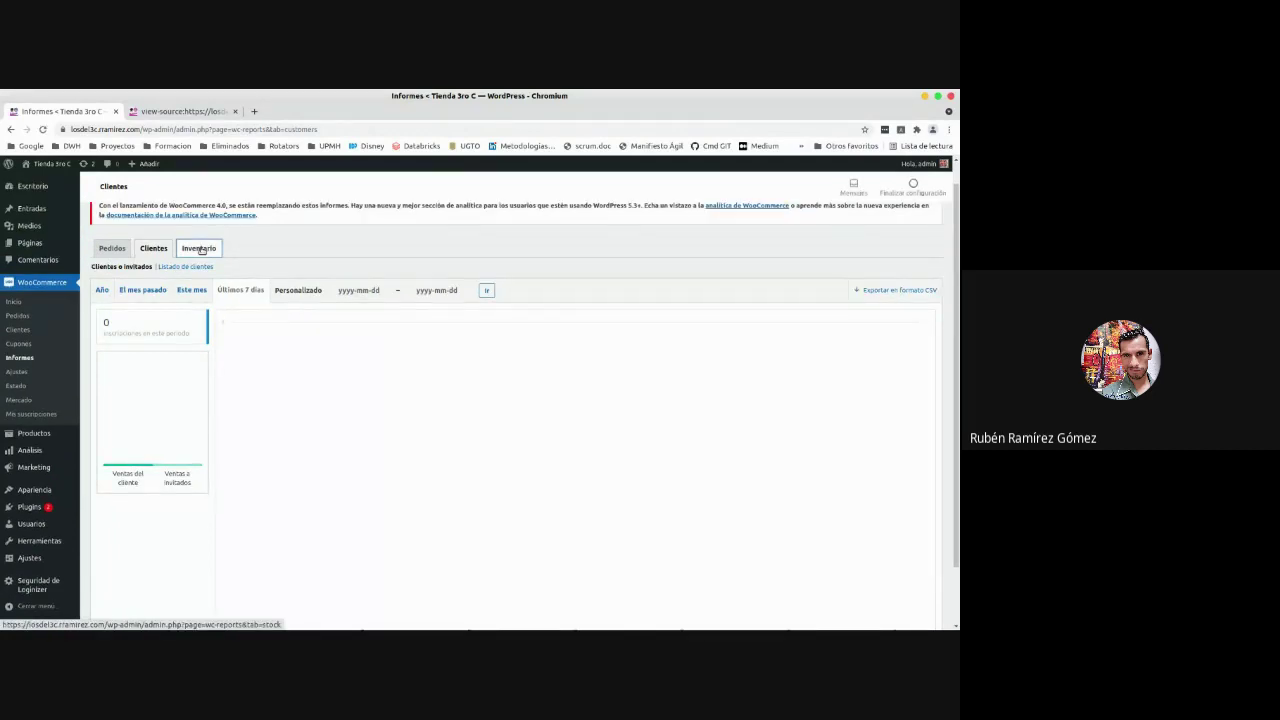
click(196, 250)
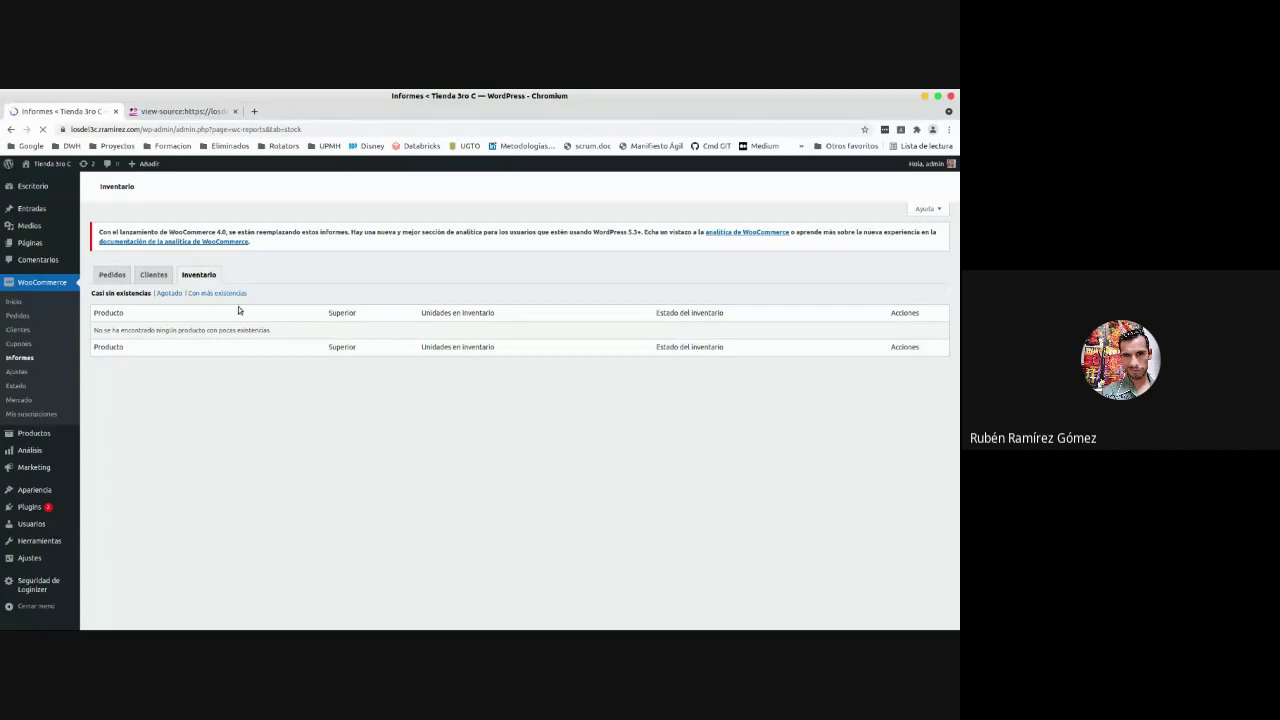
click(111, 274)
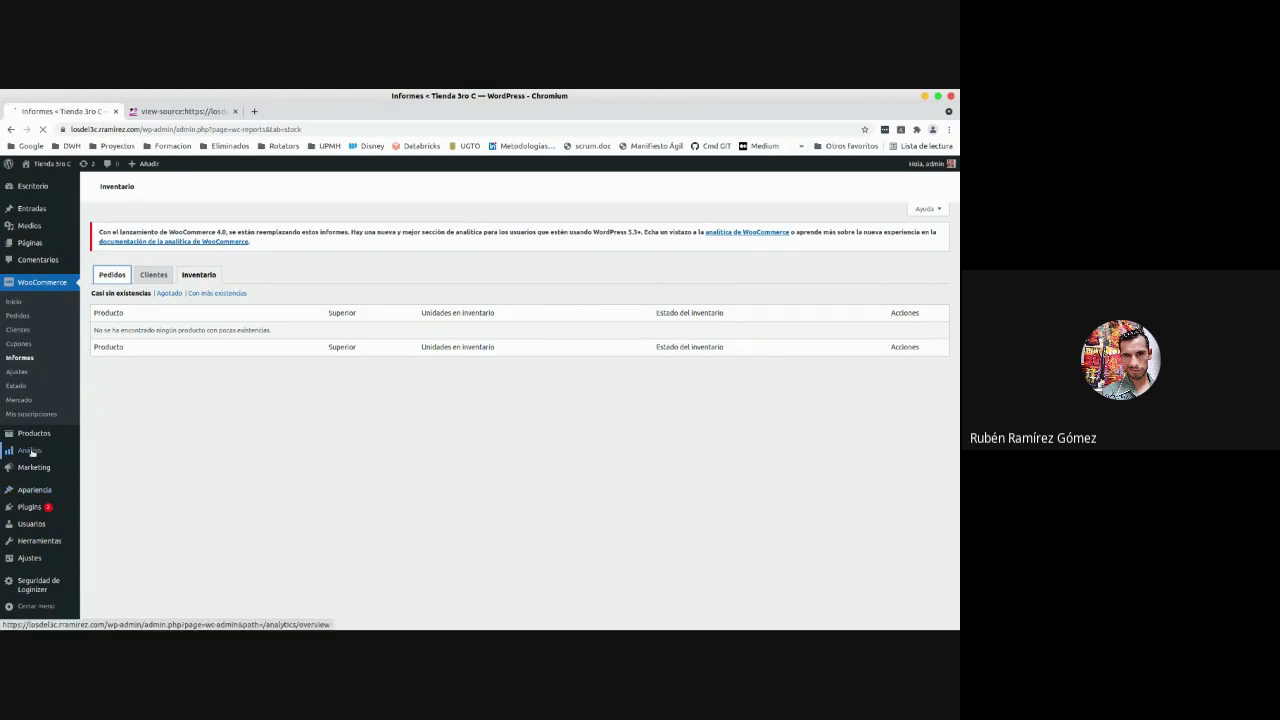
Open the Análisis overview and examine its performance figures, net sales and orders charts, and the top categories and products.
mouse_move(31, 451)
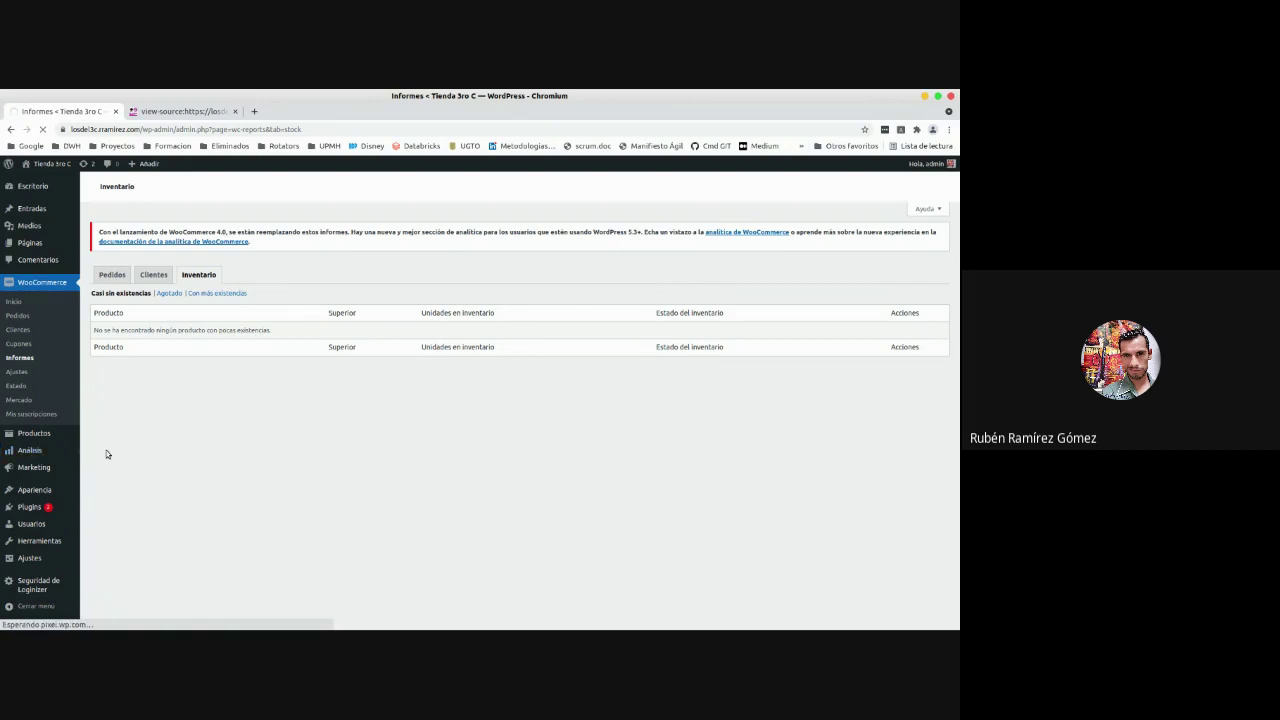
click(29, 458)
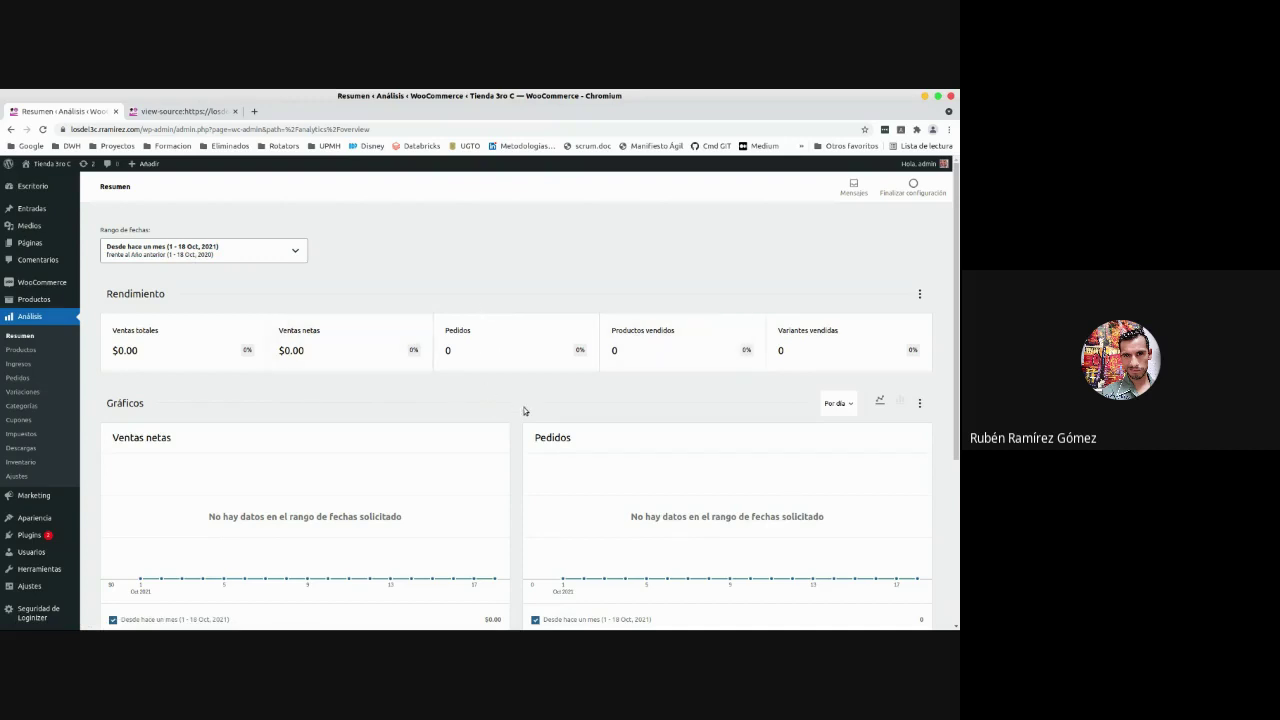
scroll(520, 402, down, 2)
scroll(526, 410, up, 1)
scroll(526, 410, down, 1)
scroll(526, 410, up, 1)
scroll(524, 410, down, 1)
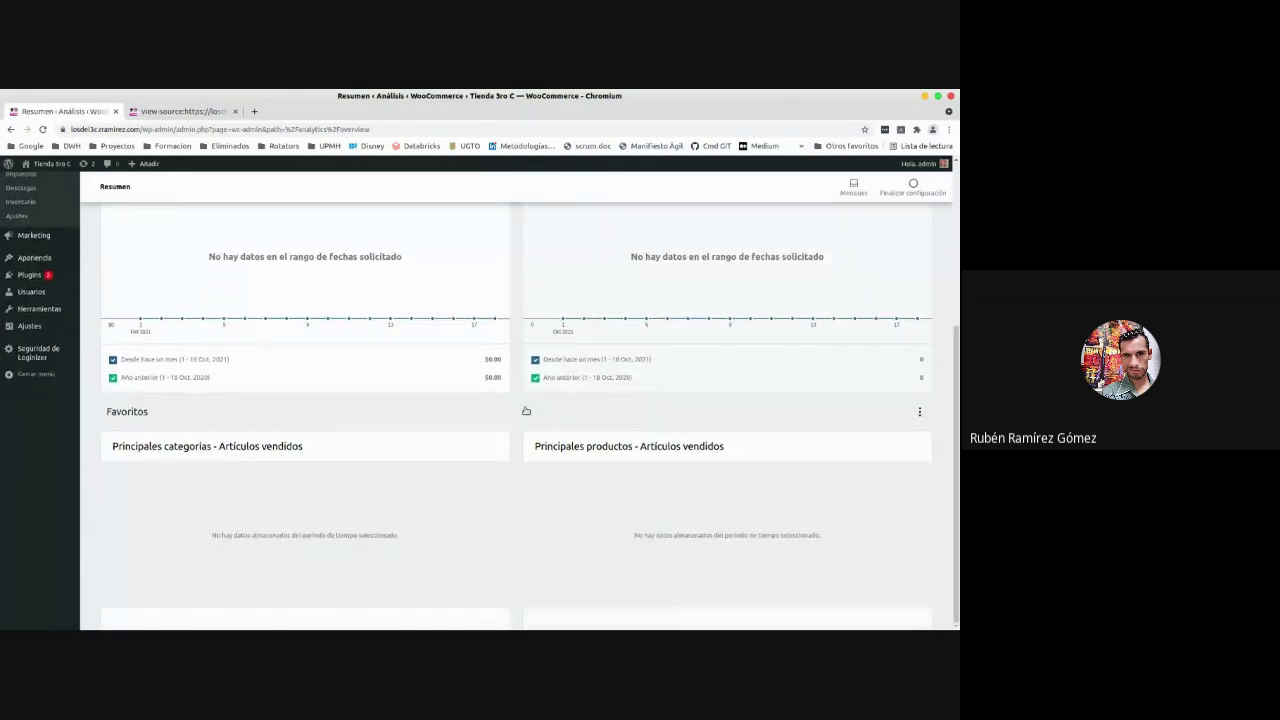
scroll(524, 410, up, 2)
scroll(524, 410, down, 1)
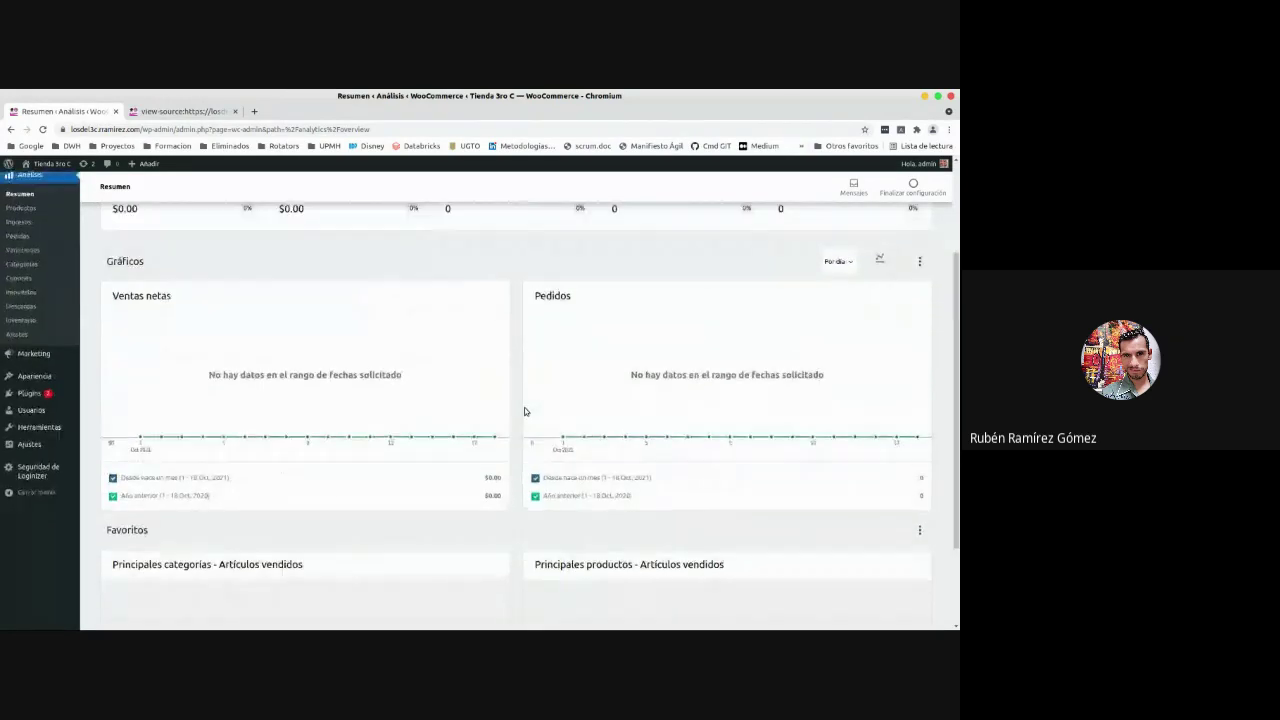
scroll(524, 410, up, 1)
scroll(524, 410, down, 2)
scroll(524, 411, up, 3)
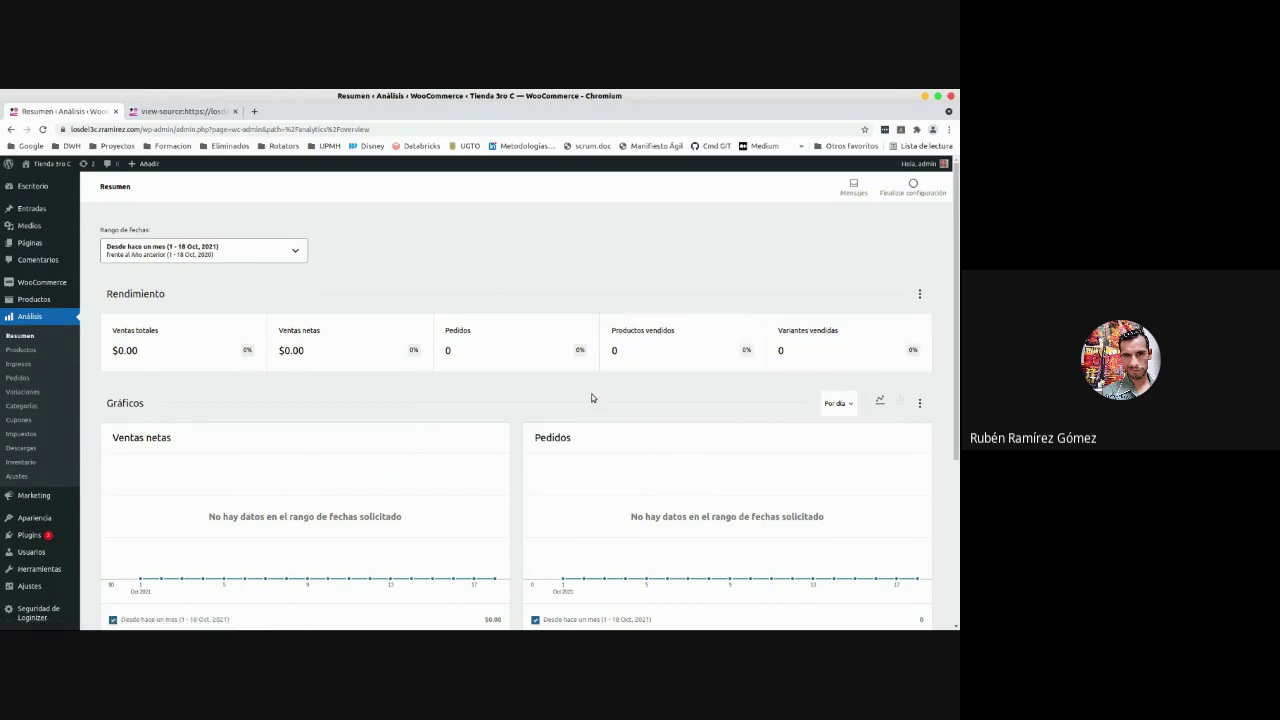
scroll(591, 394, down, 1)
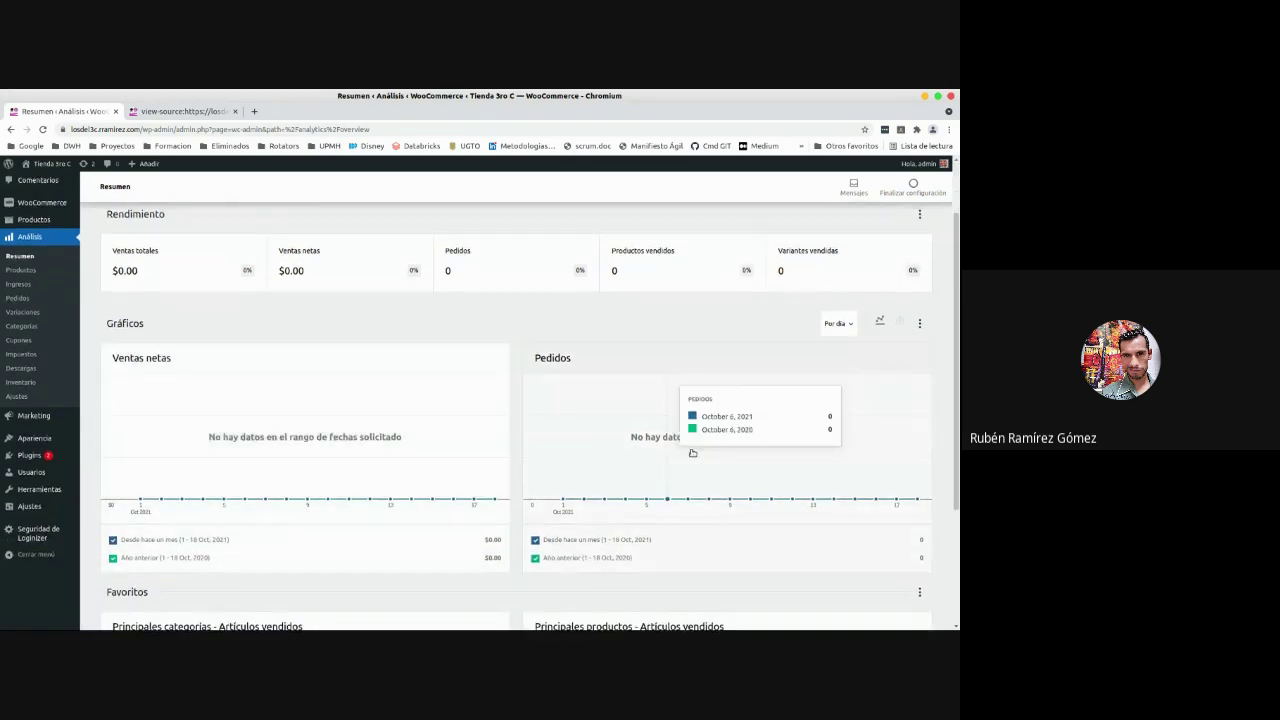
scroll(715, 512, down, 2)
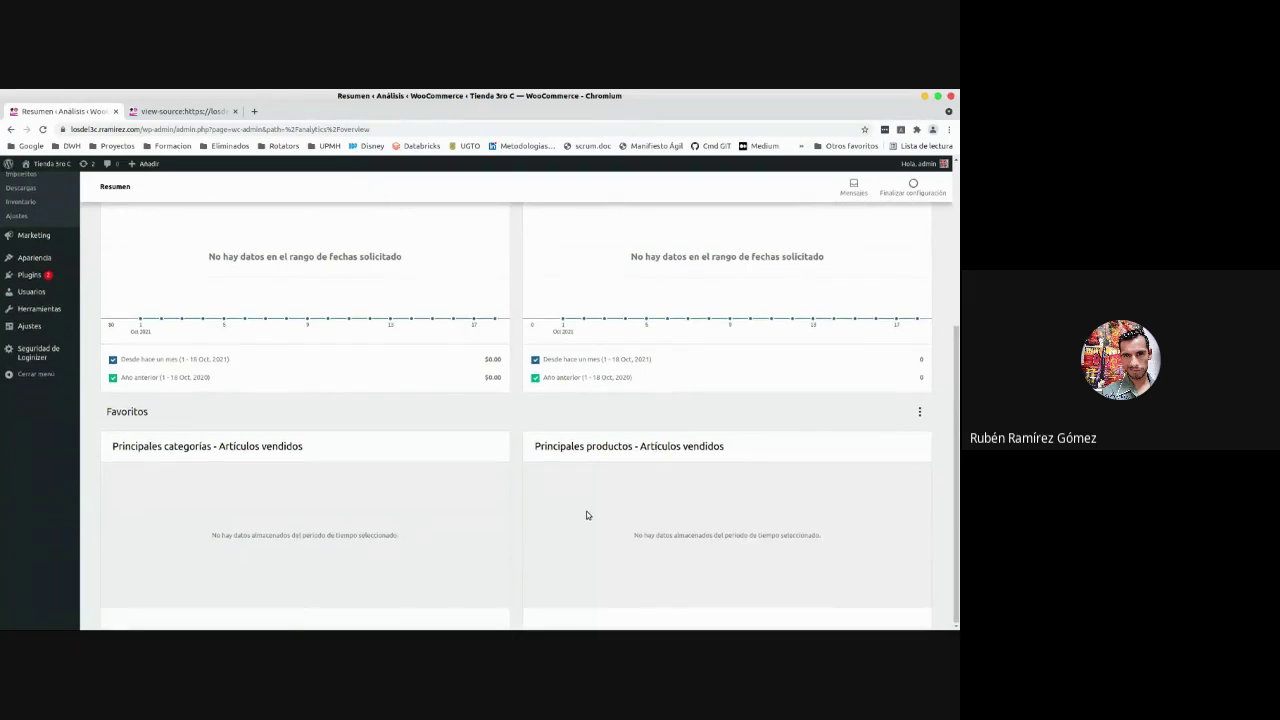
scroll(586, 511, up, 3)
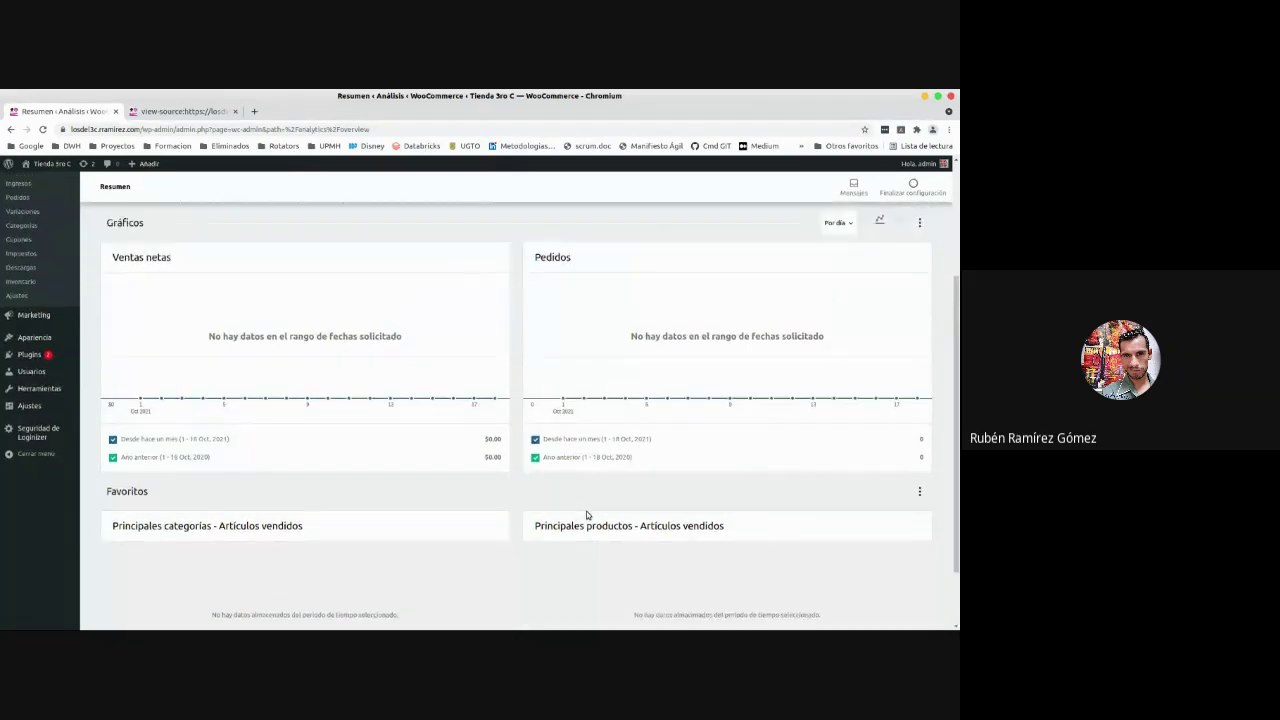
scroll(586, 511, up, 2)
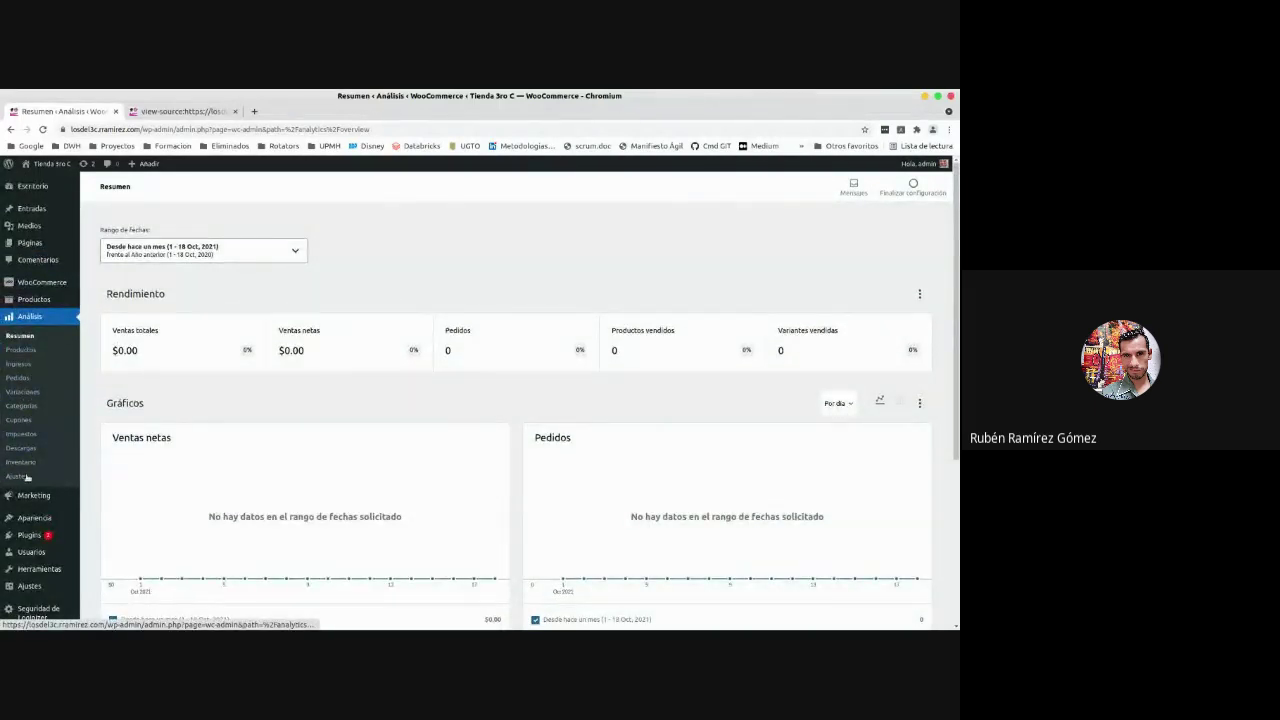
Open the hosting control panel at rramirez.com/cpanel in a new browser tab.
click(251, 111)
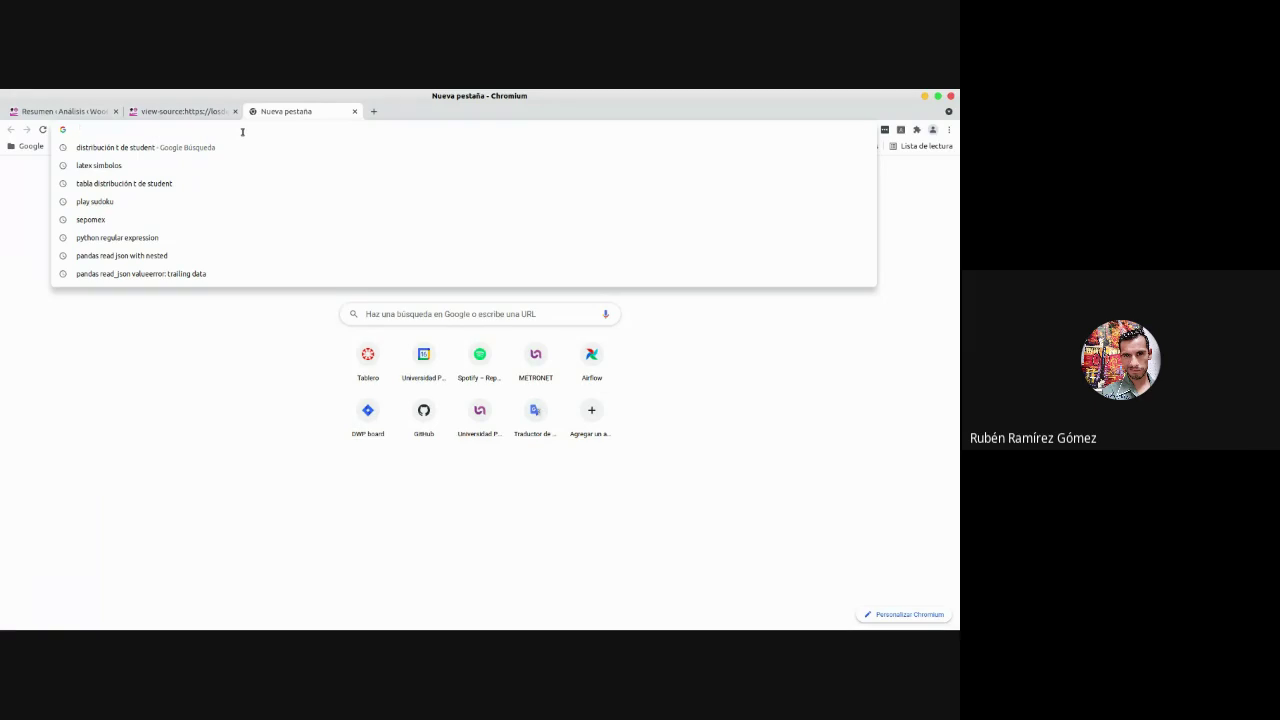
text(rramirez.com)
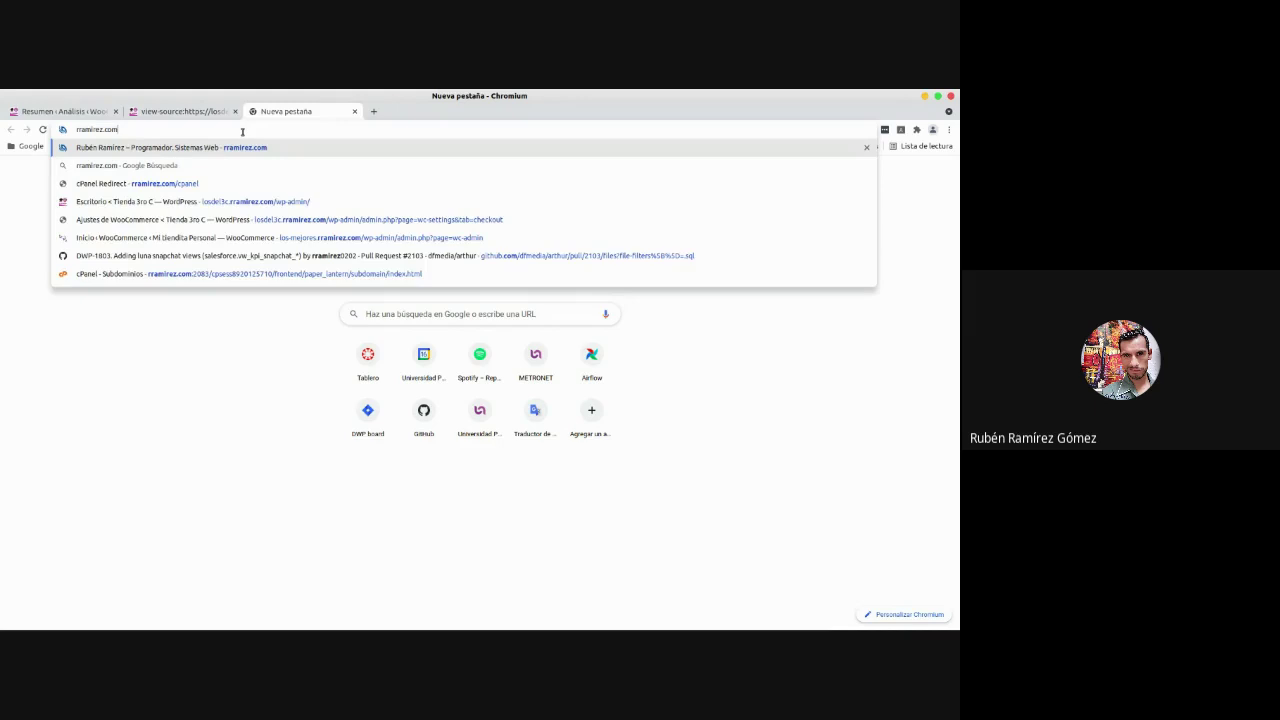
text(/cpanel)
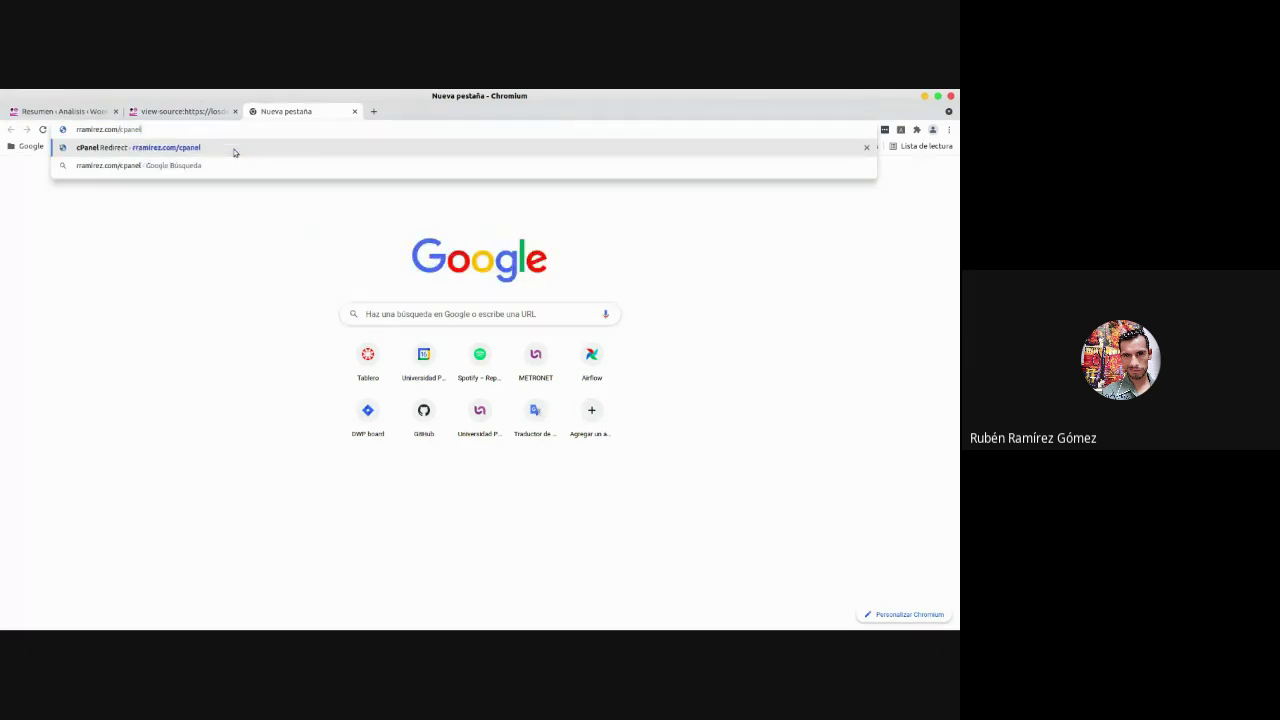
key(Return)
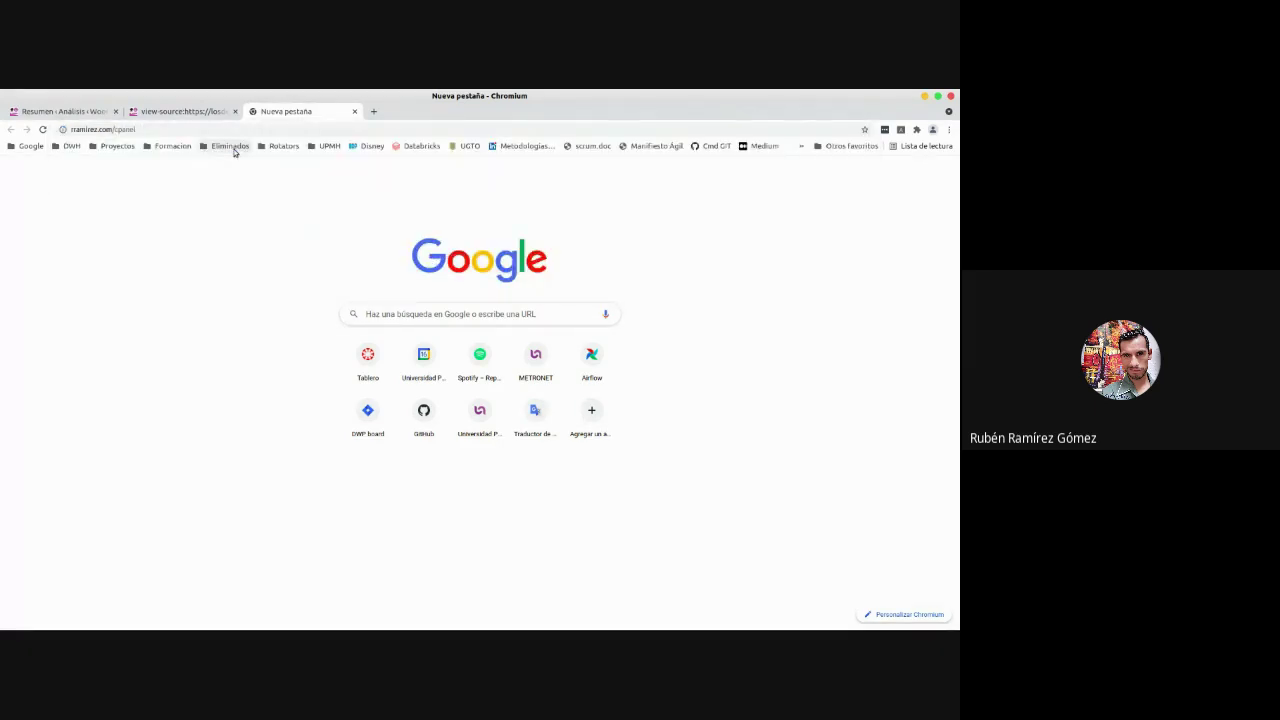
Retry loading the rramirez.com/cpanel address and refresh the page.
click(224, 131)
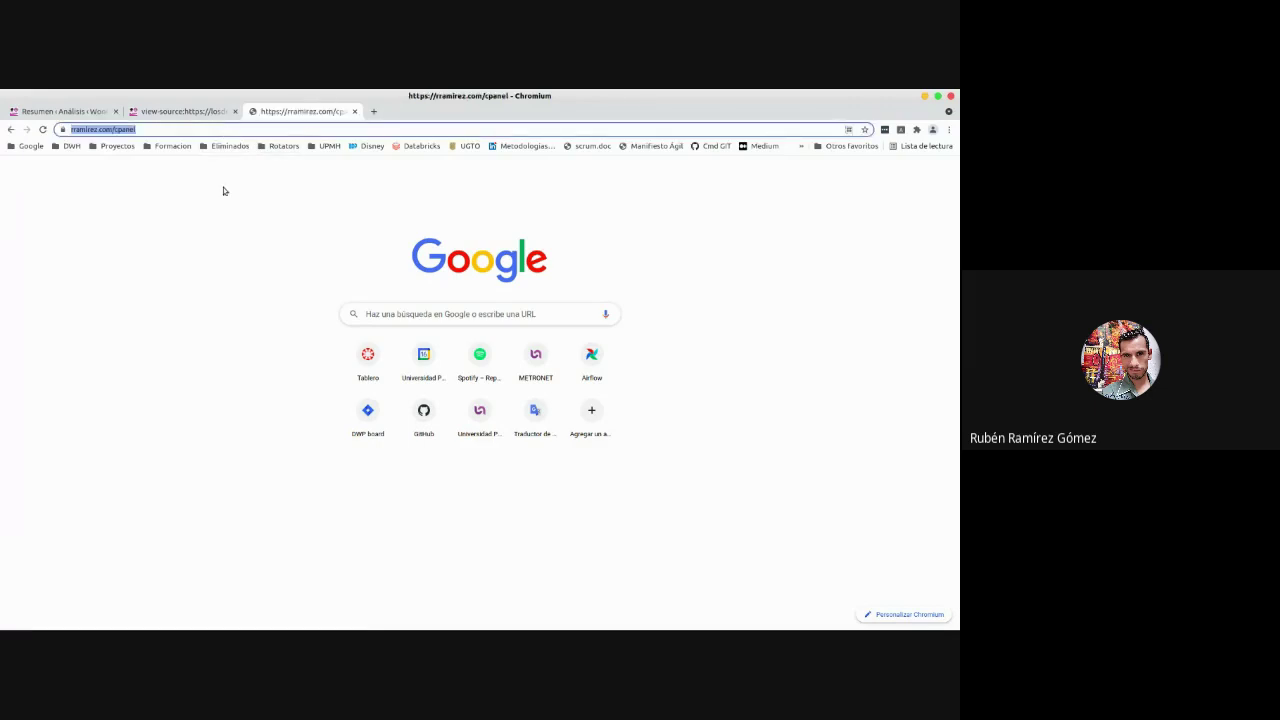
click(217, 245)
key(Return)
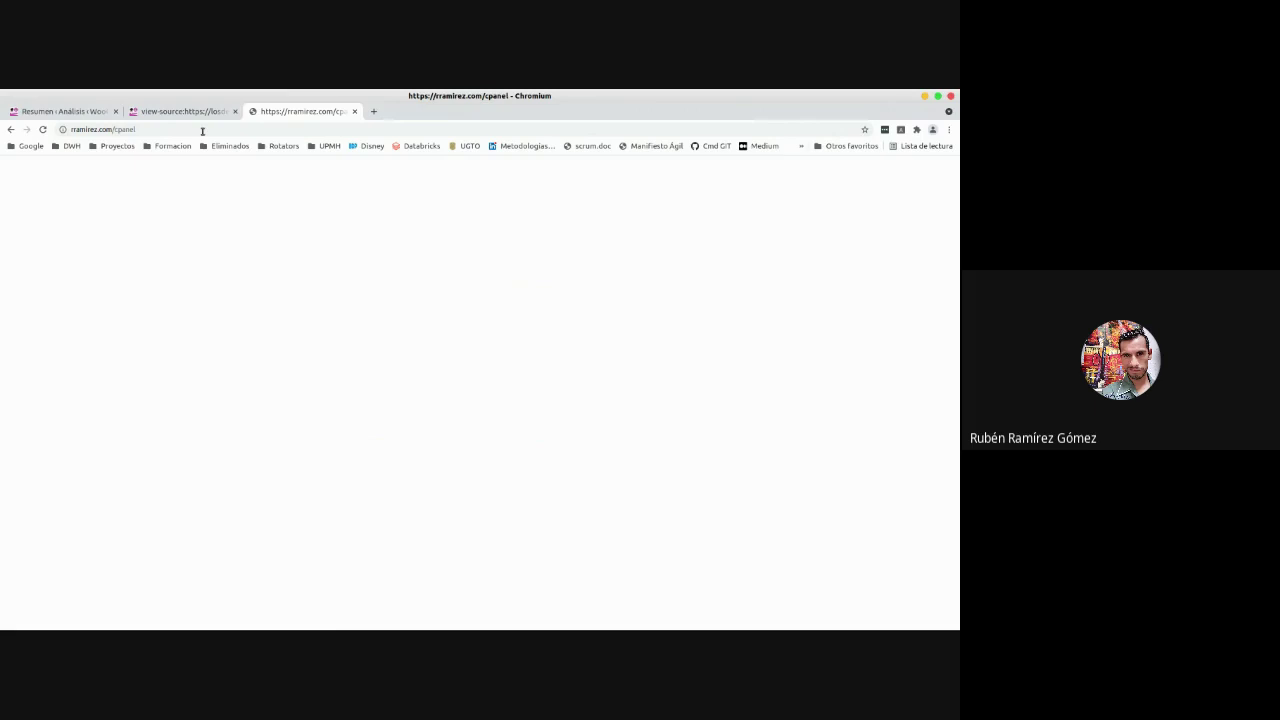
click(44, 131)
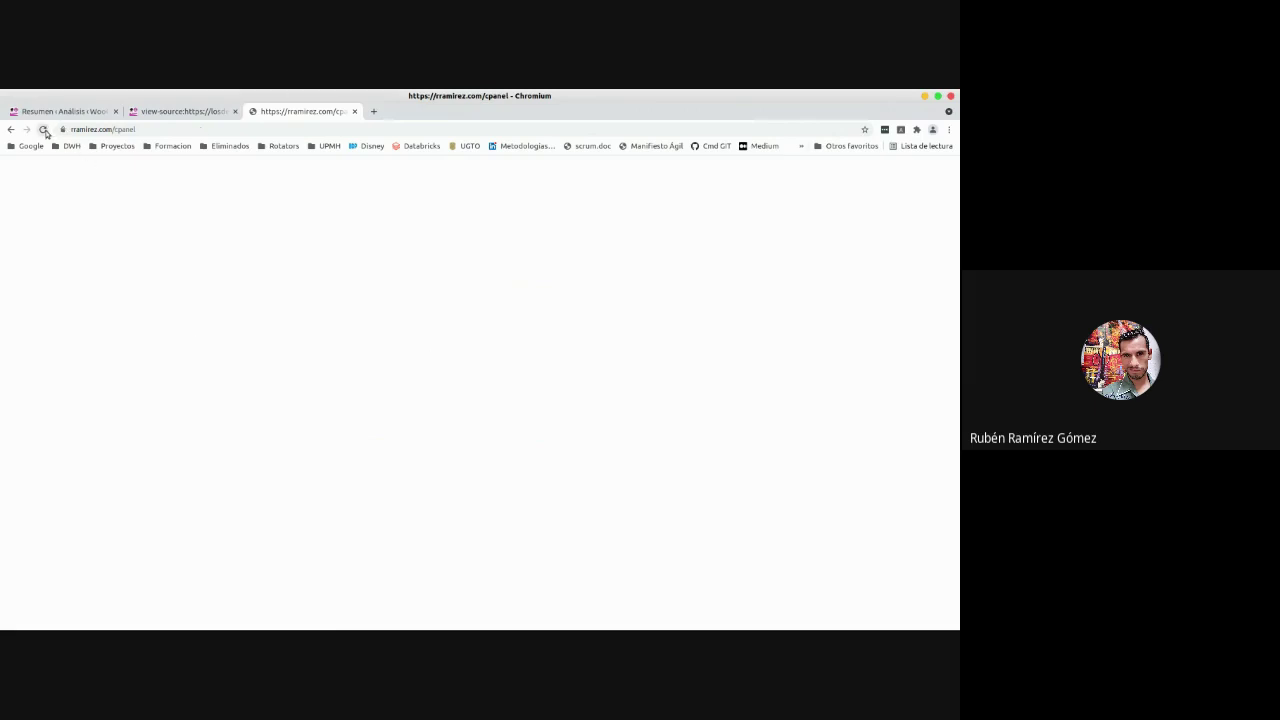